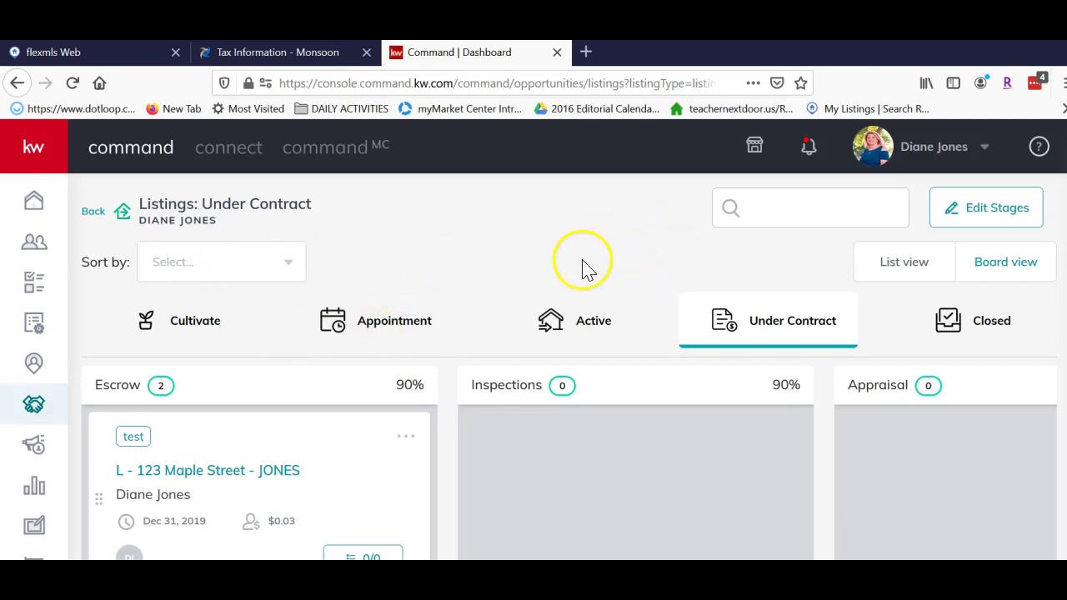
- Open the documents of the listing tagged "test" in the Escrow column of the Under Contract stage
{"action": "scroll", "coordinate": [594, 260], "scroll_direction": "down", "scroll_amount": 2}
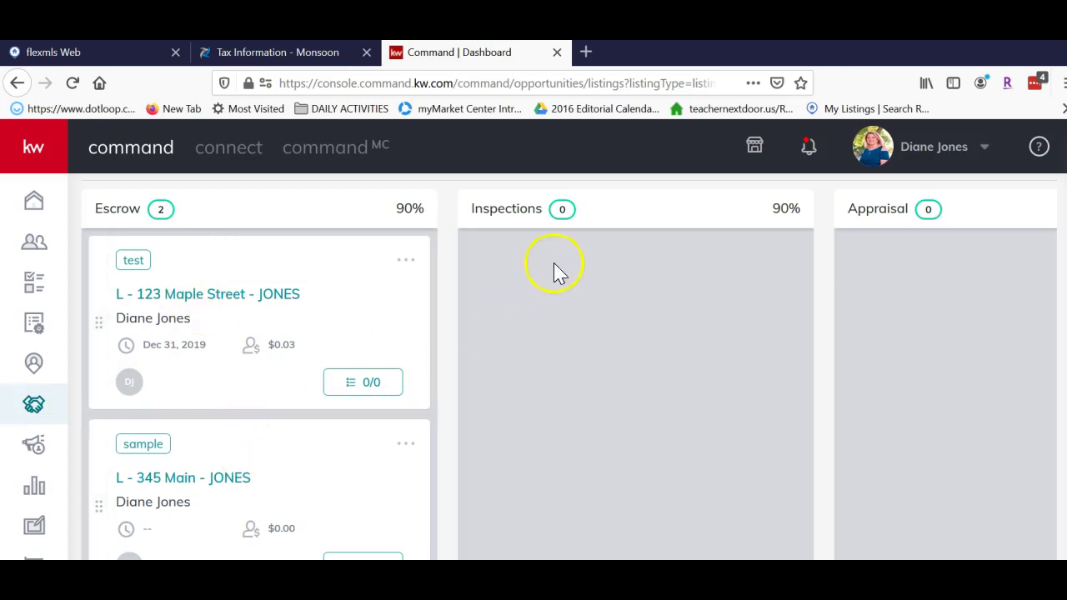
{"action": "scroll", "coordinate": [558, 277], "scroll_direction": "up", "scroll_amount": 2}
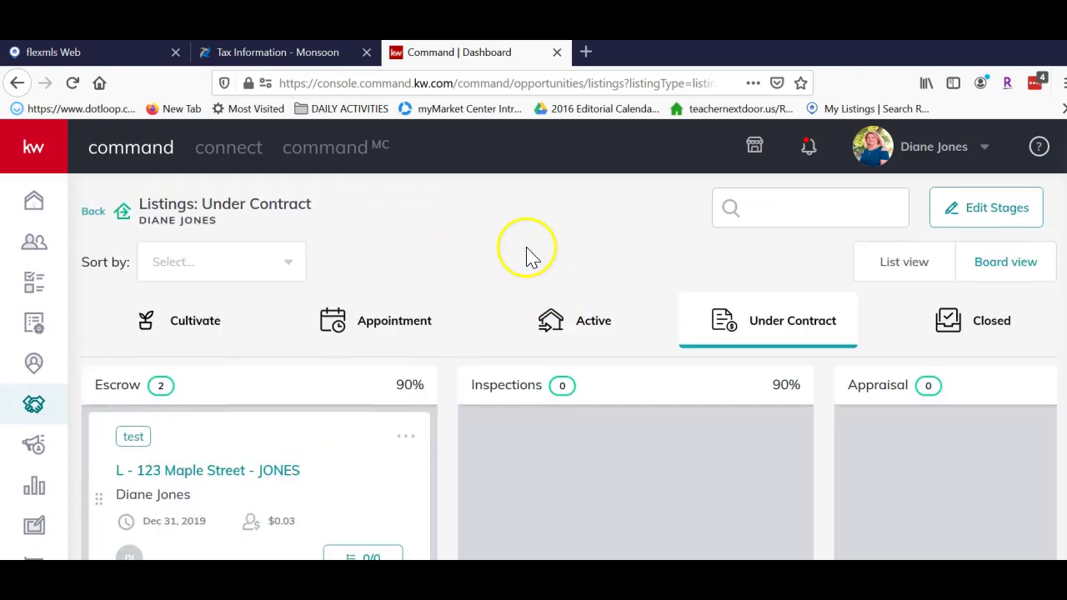
{"action": "scroll", "coordinate": [525, 250], "scroll_direction": "down", "scroll_amount": 1}
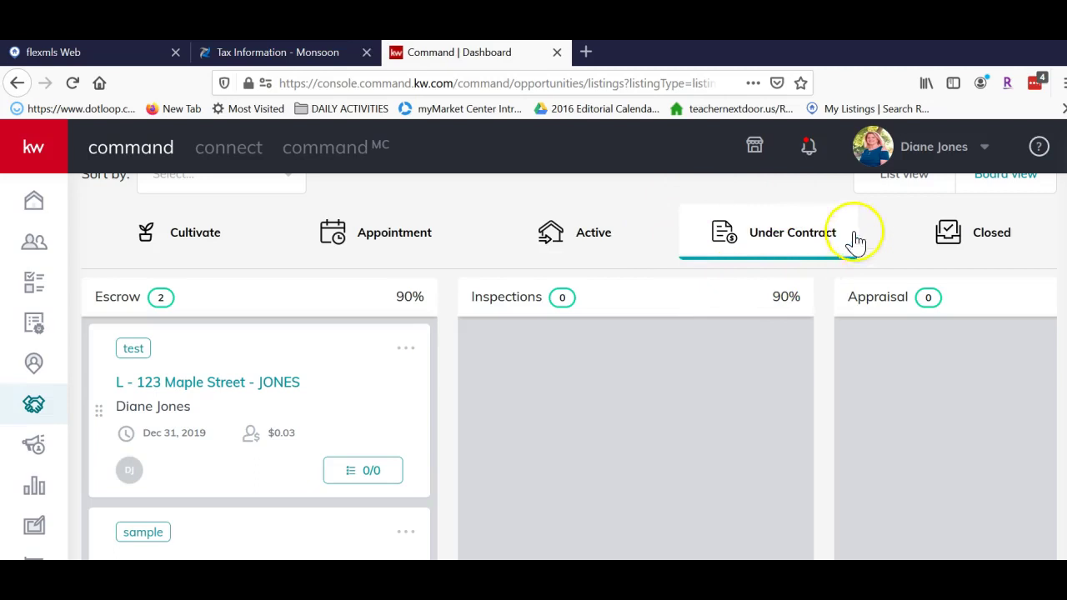
{"action": "left_click", "coordinate": [211, 384]}
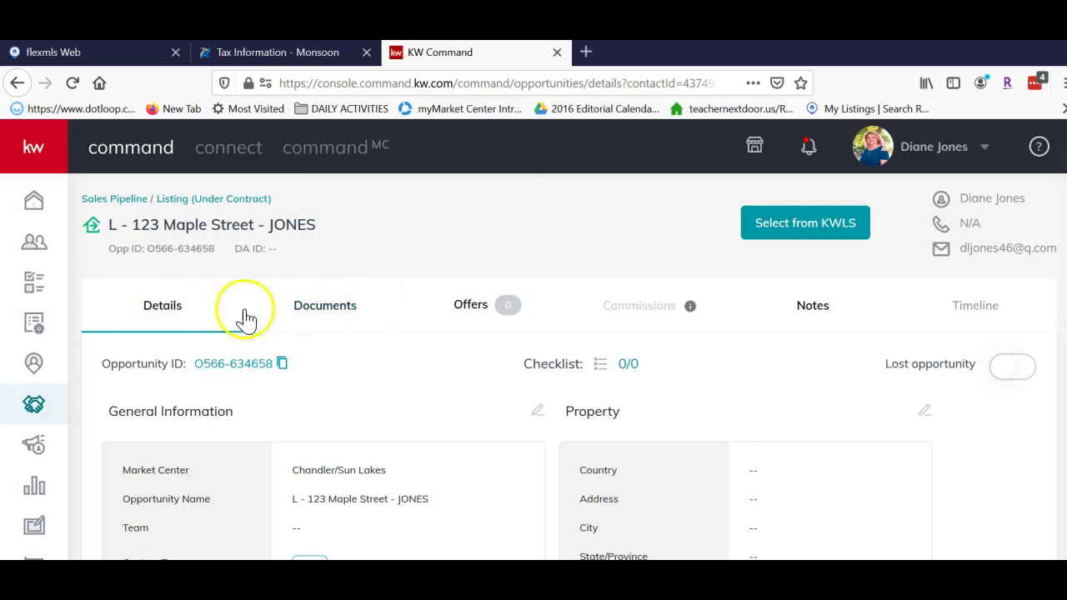
{"action": "left_click", "coordinate": [321, 309]}
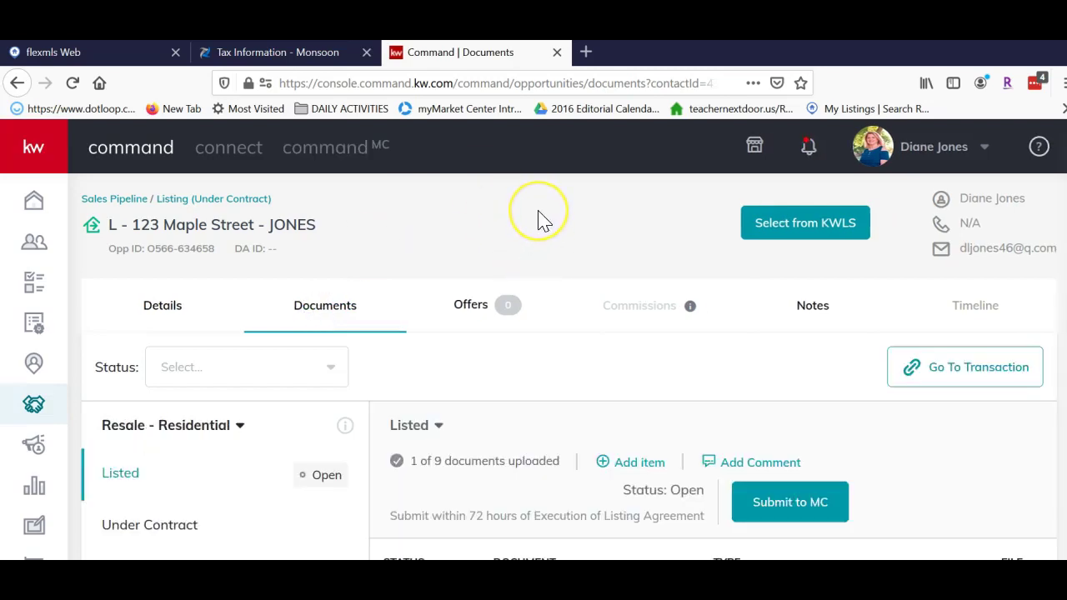
- Review the required documents in the Listed checklist, including their upload status and type
{"action": "scroll", "coordinate": [540, 219], "scroll_direction": "down", "scroll_amount": 4}
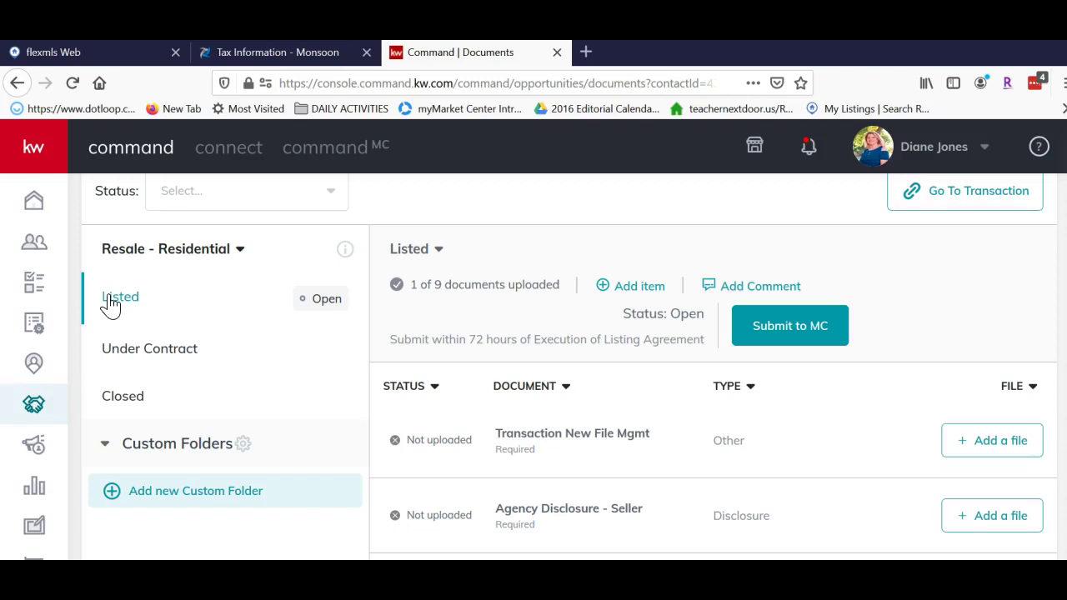
{"action": "scroll", "coordinate": [672, 429], "scroll_direction": "down", "scroll_amount": 2}
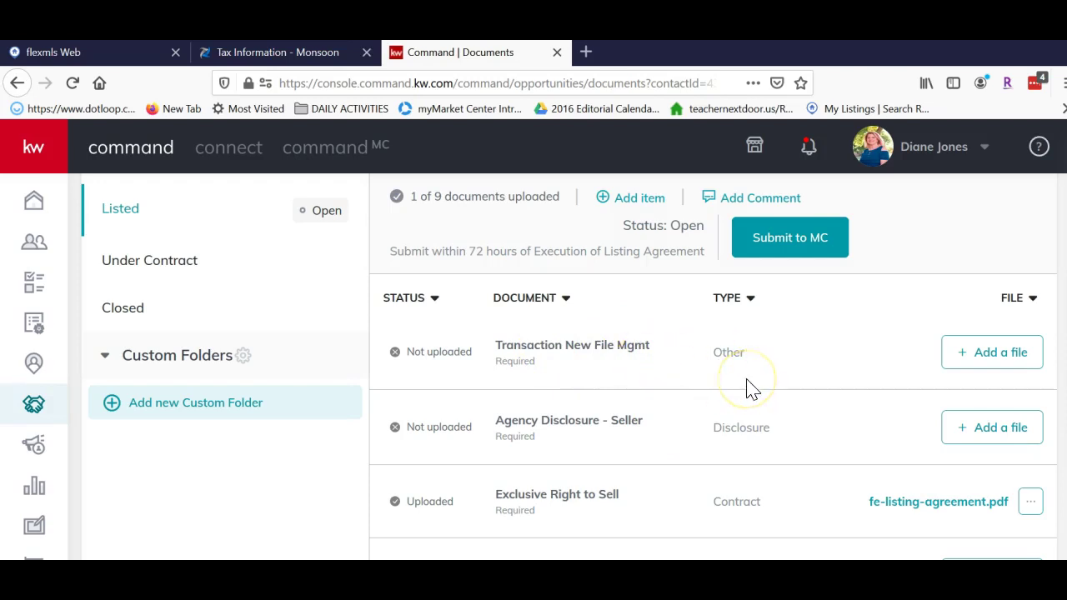
{"action": "scroll", "coordinate": [750, 388], "scroll_direction": "down", "scroll_amount": 2}
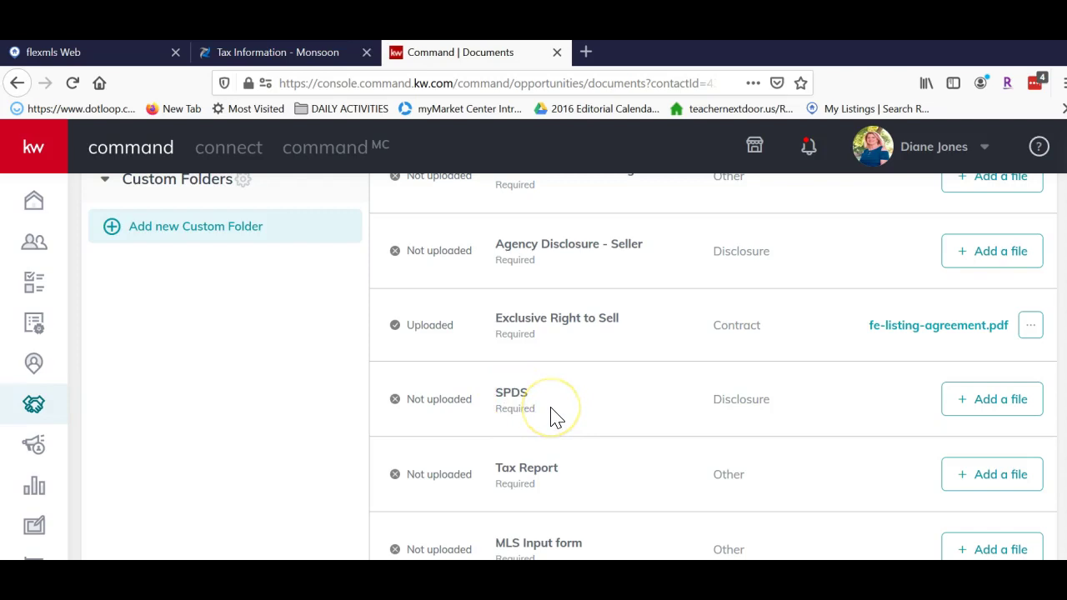
{"action": "scroll", "coordinate": [707, 423], "scroll_direction": "up", "scroll_amount": 1}
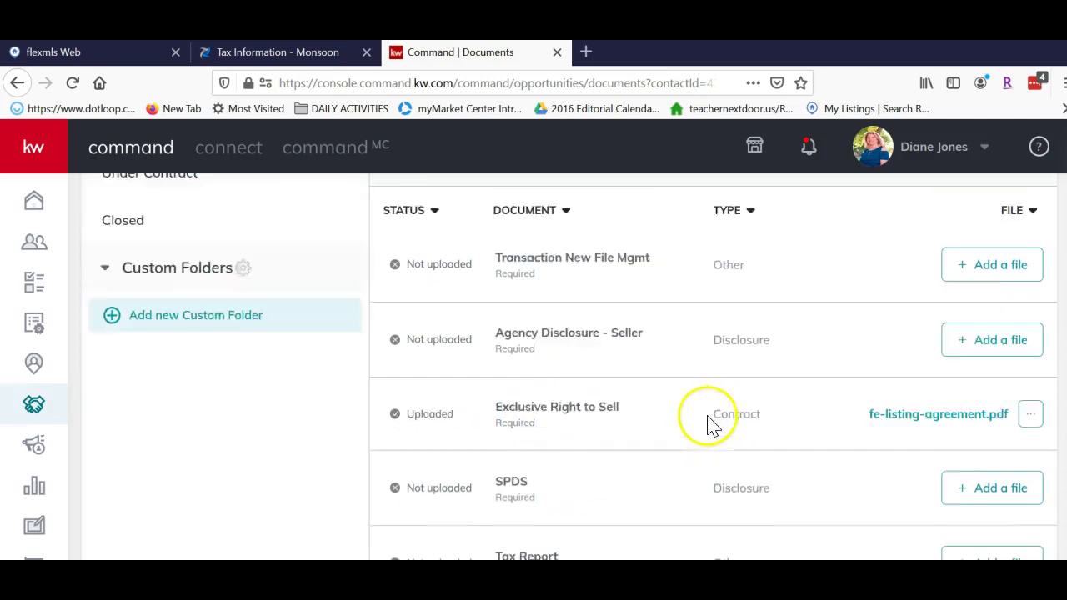
{"action": "scroll", "coordinate": [842, 317], "scroll_direction": "up", "scroll_amount": 3}
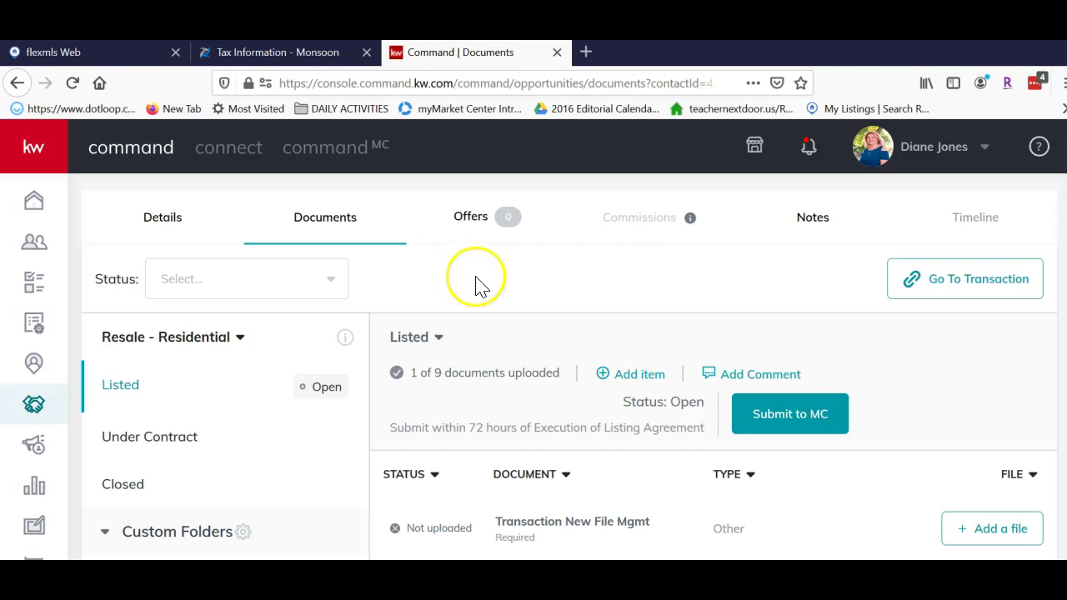
- Review the required documents in the Under Contract checklist, from Purchase Contract to SPDS - Buyer Signed
{"action": "left_click", "coordinate": [167, 440]}
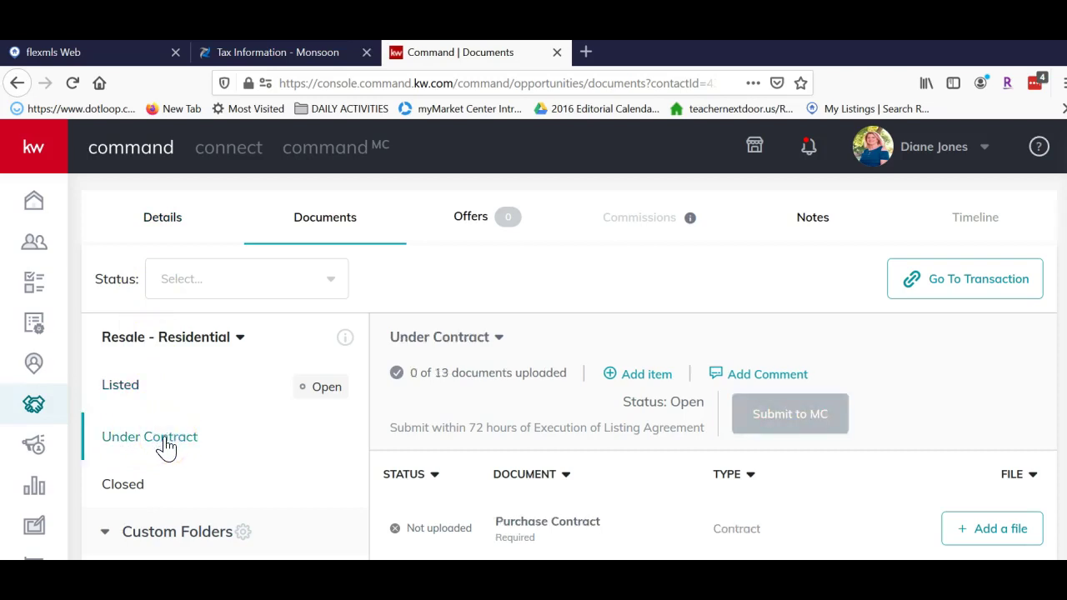
{"action": "scroll", "coordinate": [745, 381], "scroll_direction": "down", "scroll_amount": 2}
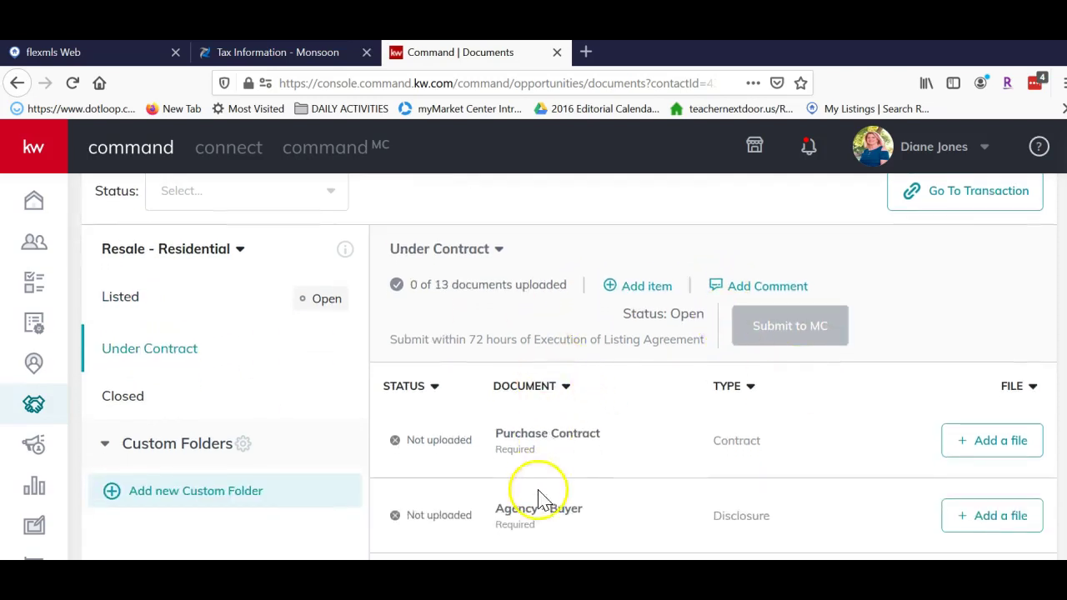
{"action": "scroll", "coordinate": [834, 395], "scroll_direction": "down", "scroll_amount": 6}
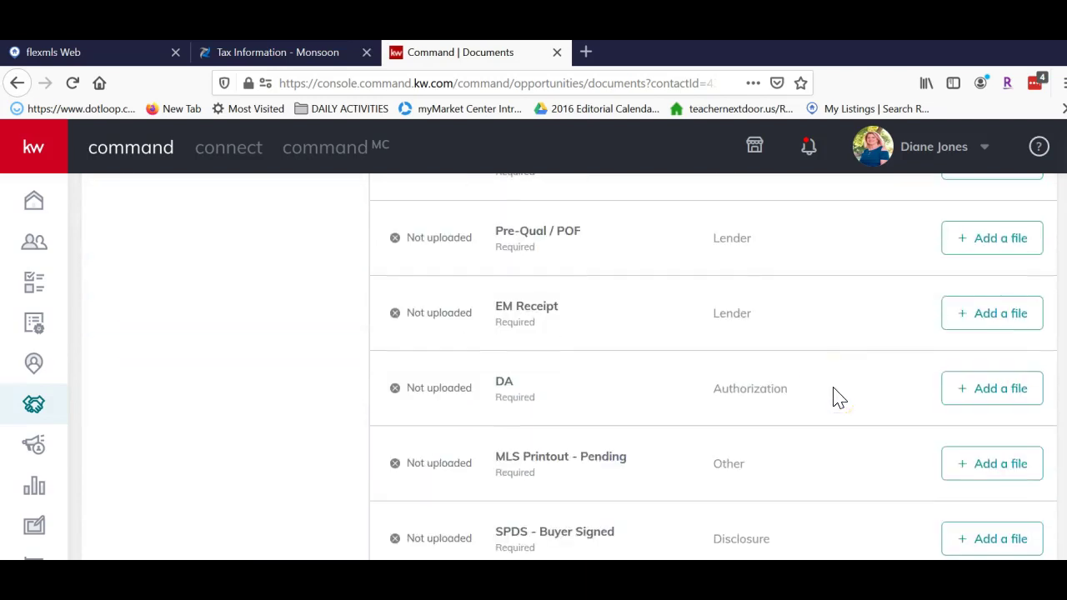
{"action": "scroll", "coordinate": [837, 396], "scroll_direction": "up", "scroll_amount": 3}
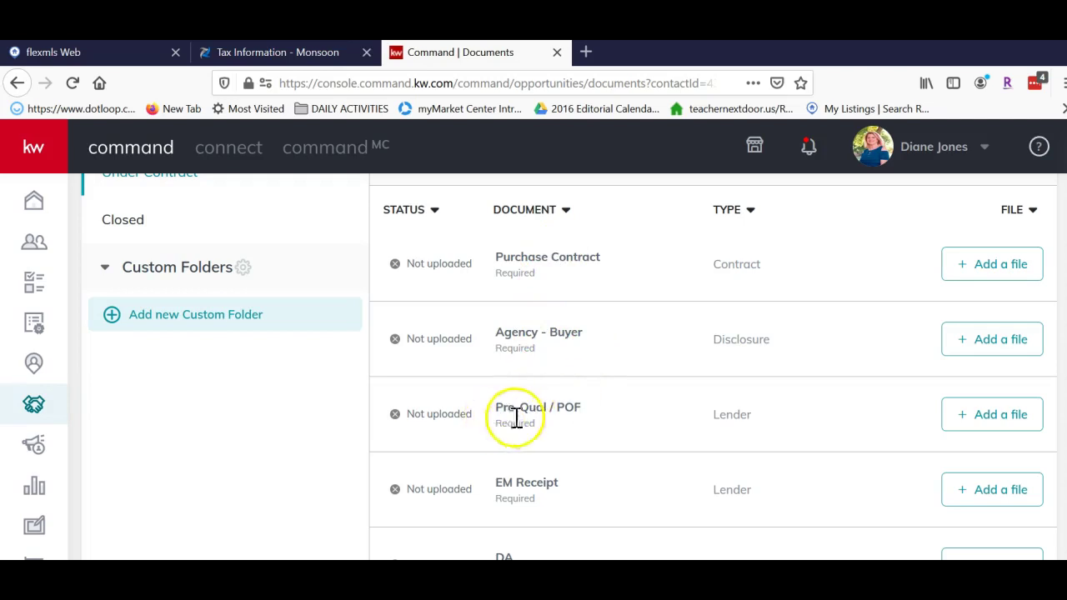
{"action": "scroll", "coordinate": [642, 380], "scroll_direction": "up", "scroll_amount": 3}
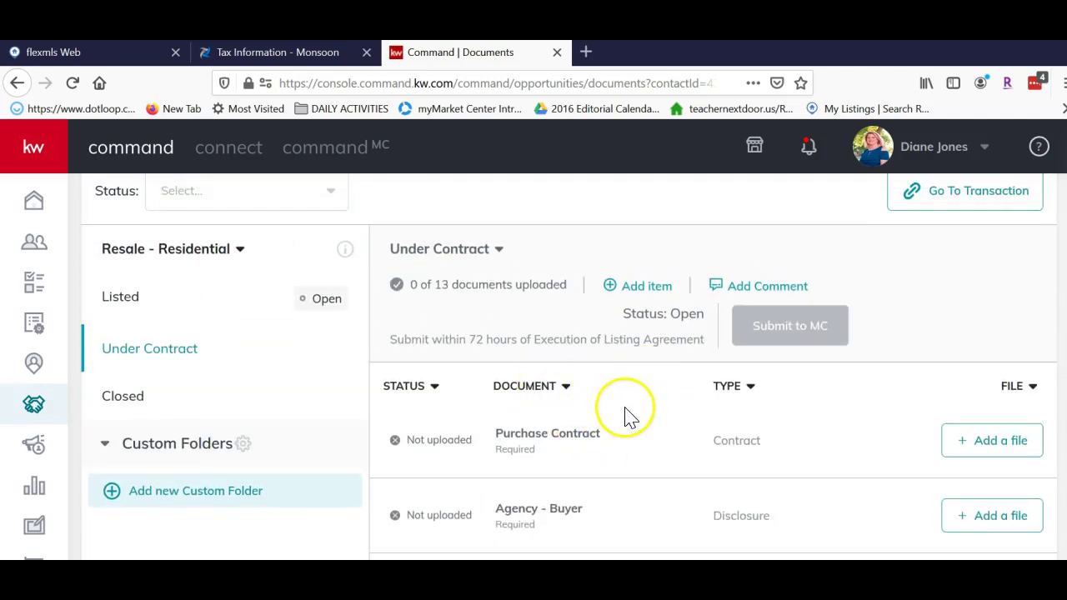
{"action": "scroll", "coordinate": [630, 415], "scroll_direction": "down", "scroll_amount": 2}
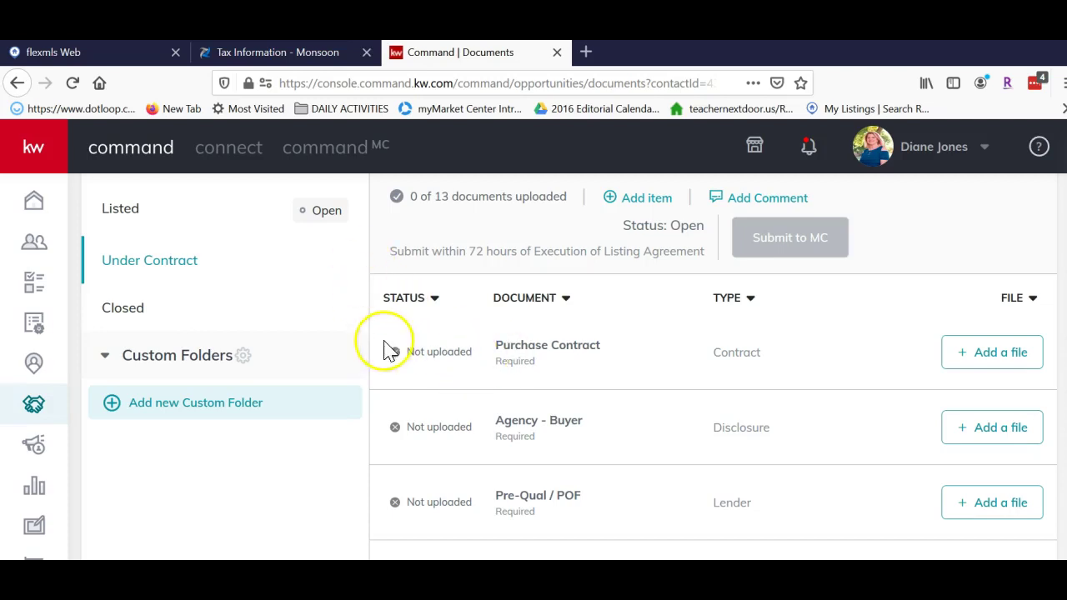
{"action": "scroll", "coordinate": [385, 348], "scroll_direction": "up", "scroll_amount": 2}
- Return to the Listed checklist and check the file uploaded for Exclusive Right to Sell
{"action": "left_click", "coordinate": [116, 302]}
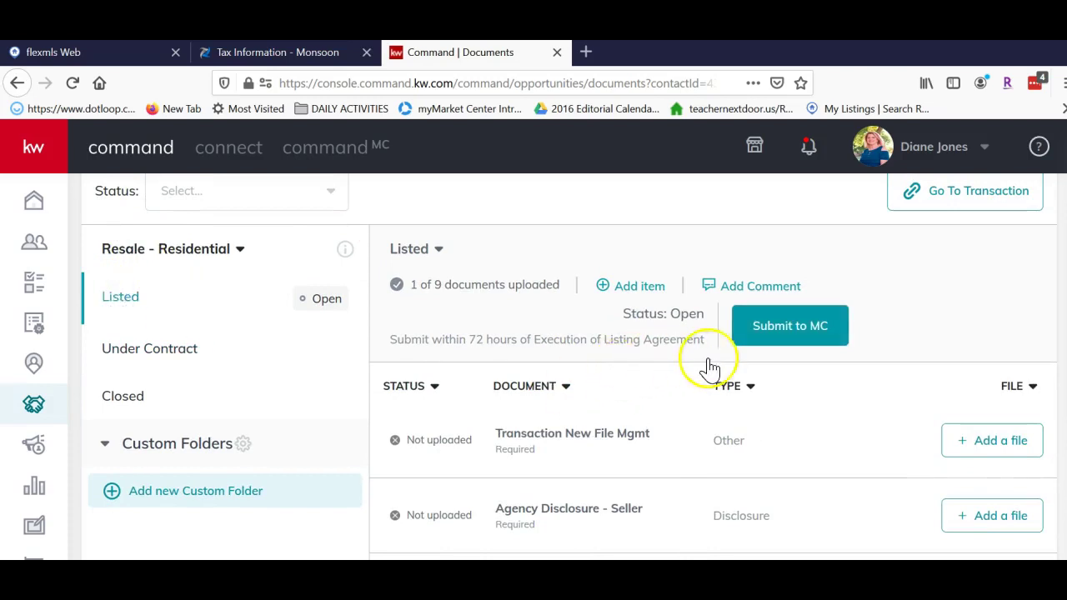
{"action": "scroll", "coordinate": [833, 384], "scroll_direction": "down", "scroll_amount": 2}
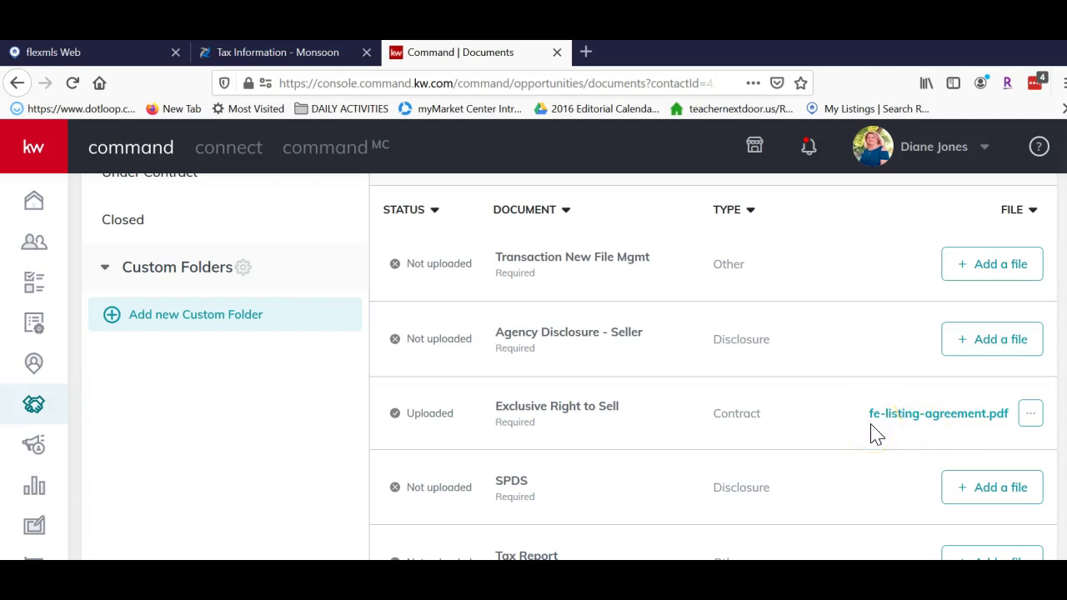
{"action": "scroll", "coordinate": [886, 412], "scroll_direction": "up", "scroll_amount": 5}
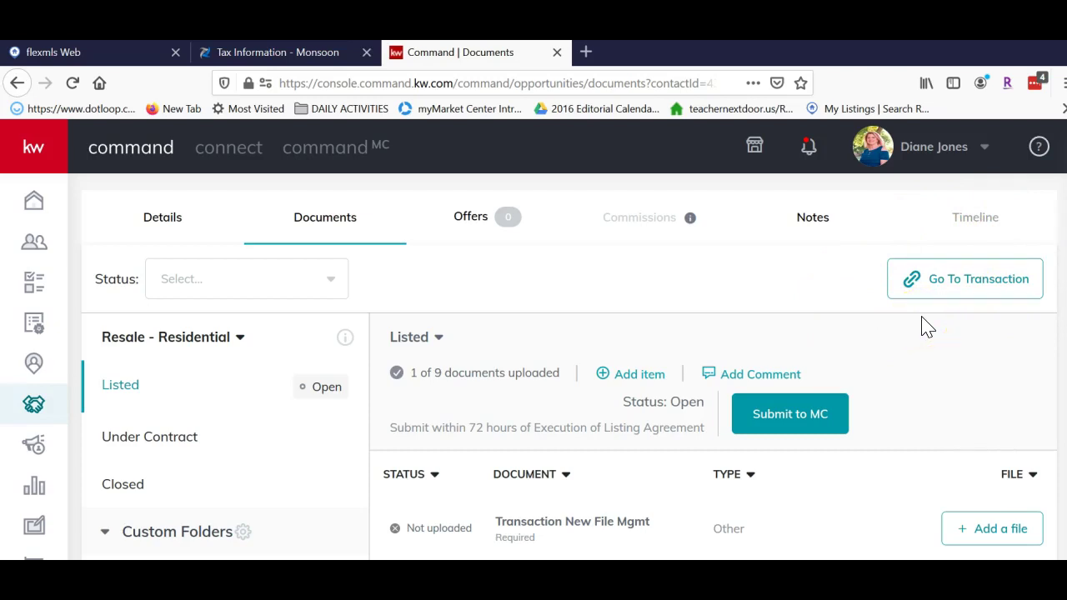
- View the DocuSign files that can be assigned to the Transaction New File Mgmt item, and close the dialog without assigning one
{"action": "scroll", "coordinate": [823, 334], "scroll_direction": "down", "scroll_amount": 3}
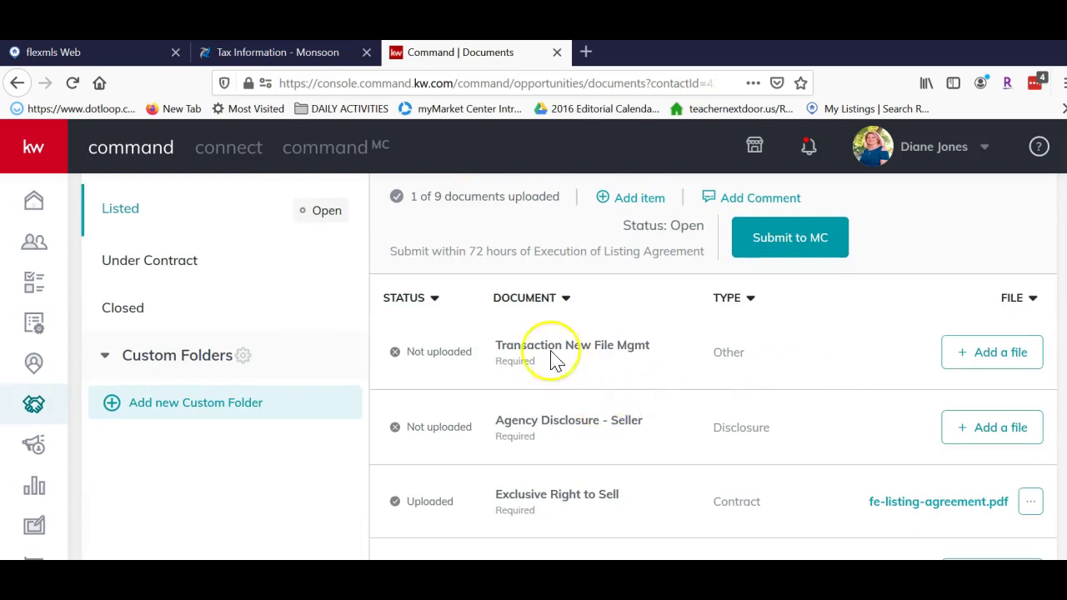
{"action": "left_click", "coordinate": [974, 356]}
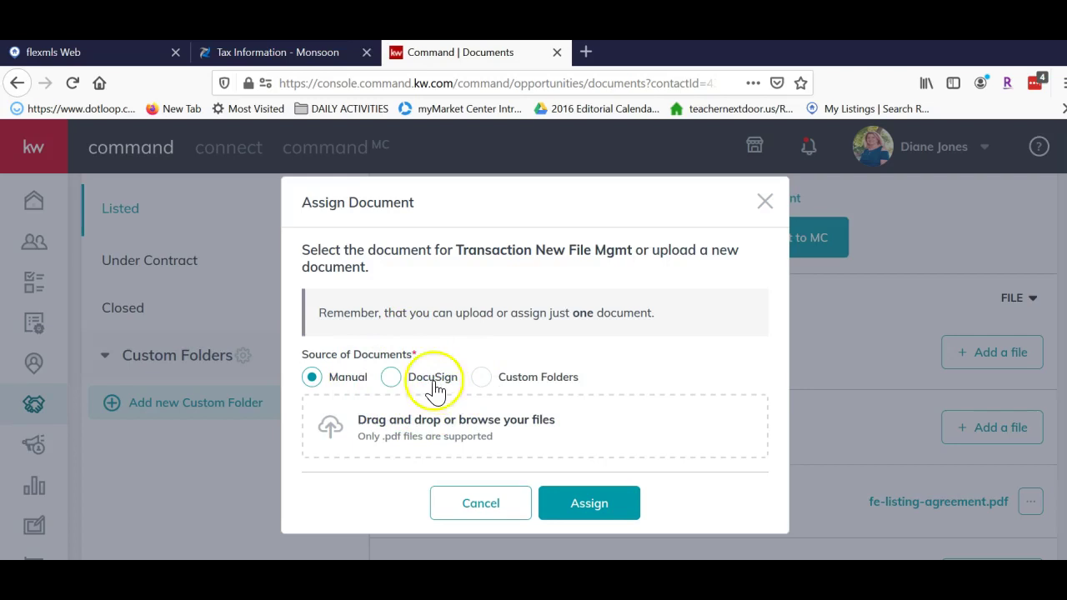
{"action": "left_click", "coordinate": [394, 379]}
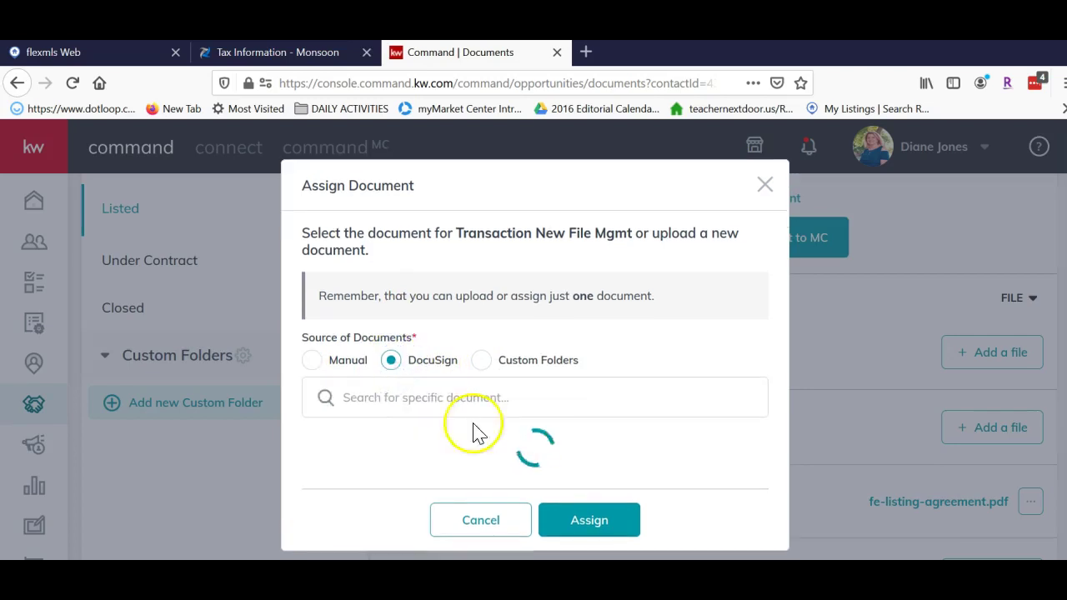
{"action": "left_click_drag", "start_coordinate": [749, 418], "coordinate": [745, 376]}
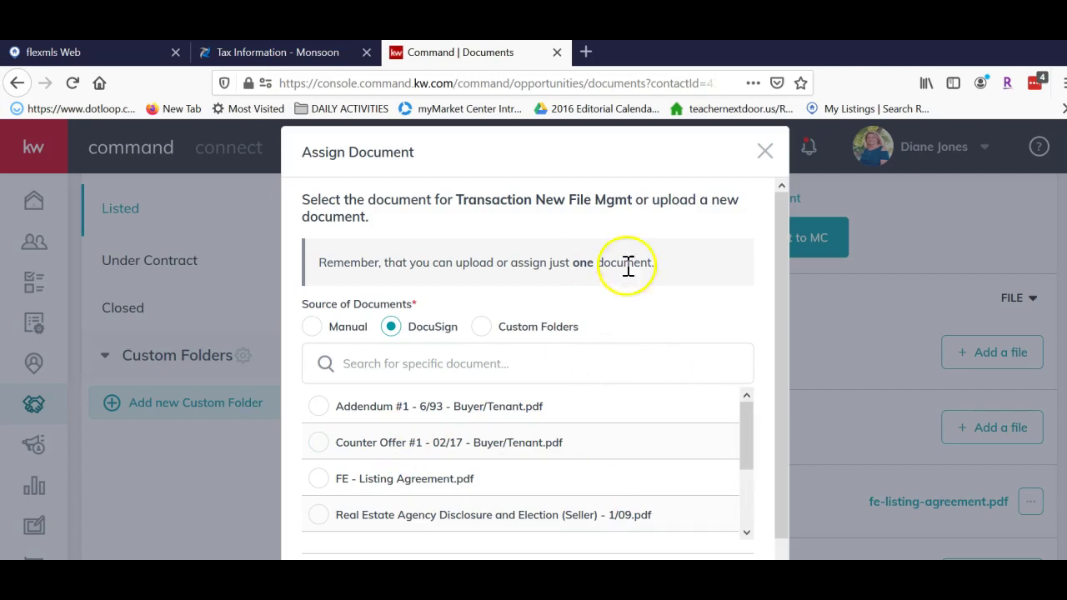
{"action": "left_click", "coordinate": [770, 150]}
- Examine the document types offered for a new Listed checklist item, and close the form without adding the item
{"action": "scroll", "coordinate": [751, 386], "scroll_direction": "up", "scroll_amount": 4}
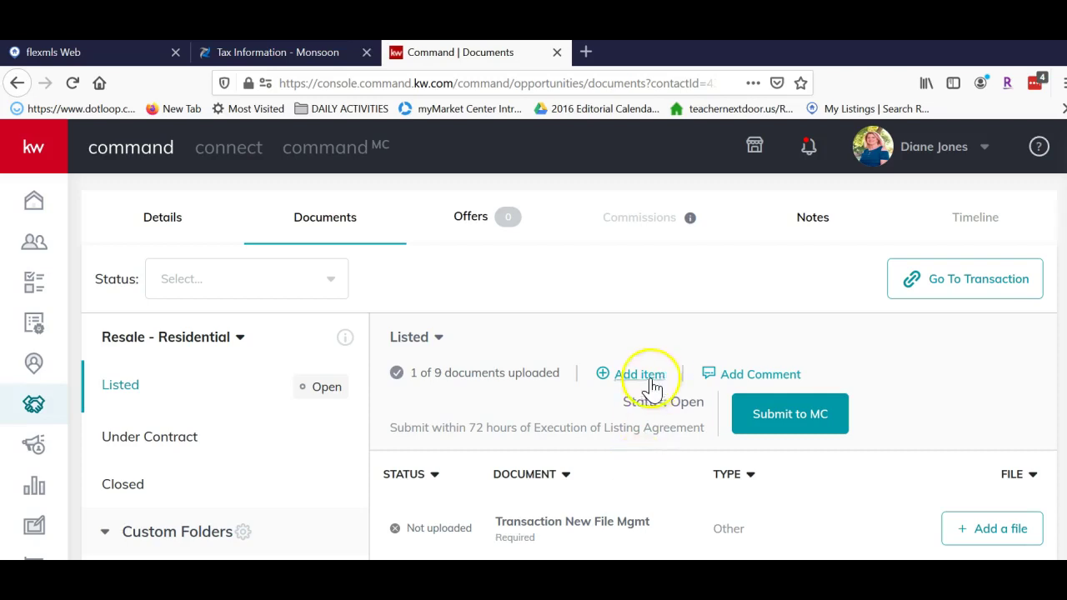
{"action": "scroll", "coordinate": [645, 405], "scroll_direction": "down", "scroll_amount": 2}
{"action": "left_click", "coordinate": [627, 286]}
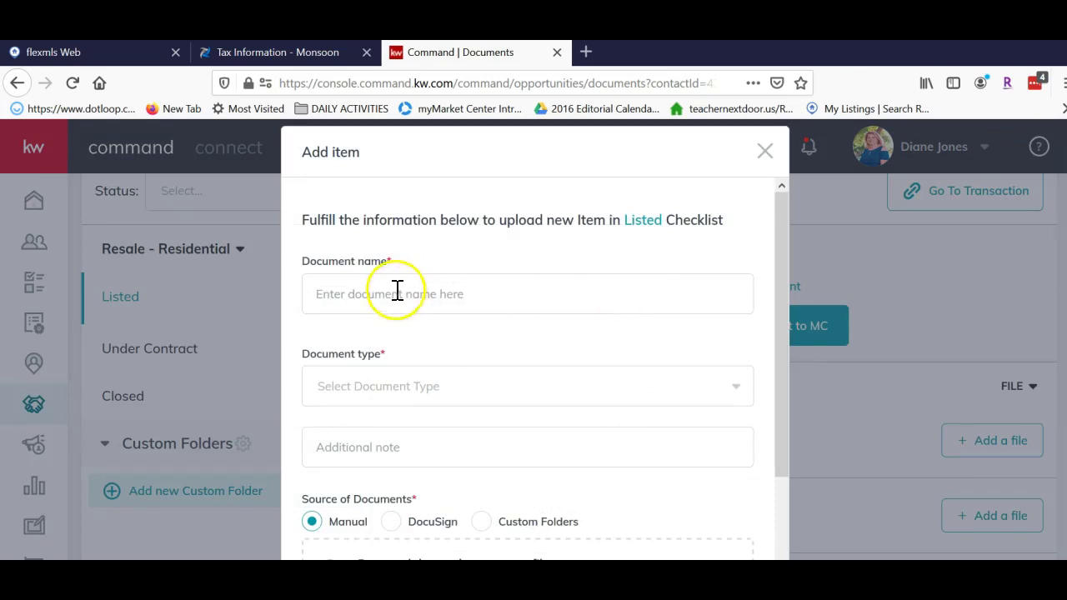
{"action": "left_click", "coordinate": [736, 388]}
{"action": "left_click_drag", "start_coordinate": [786, 248], "coordinate": [779, 334]}
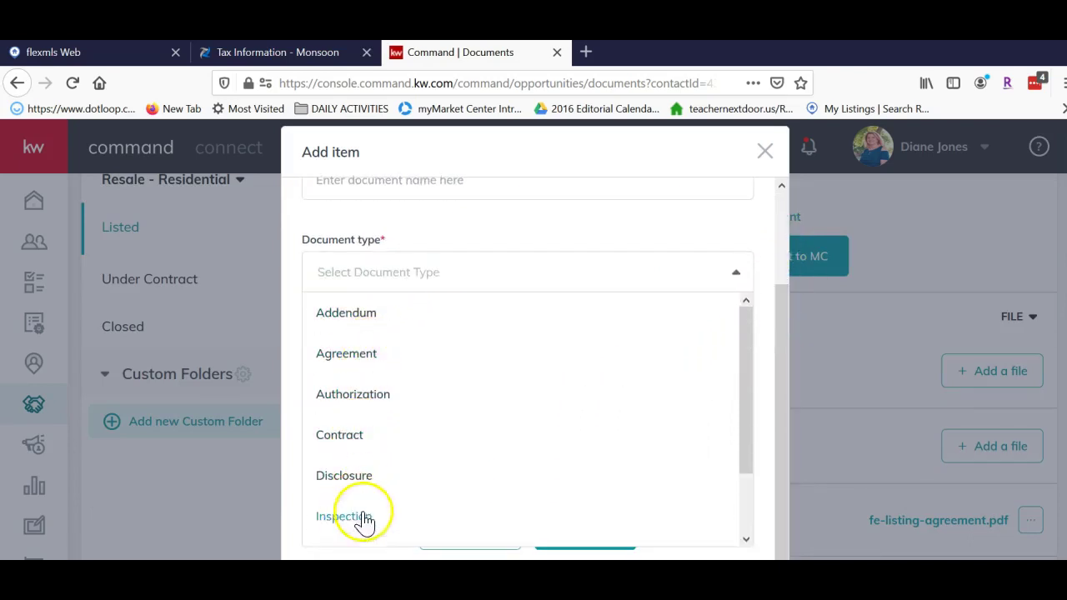
{"action": "left_click_drag", "start_coordinate": [747, 332], "coordinate": [741, 416]}
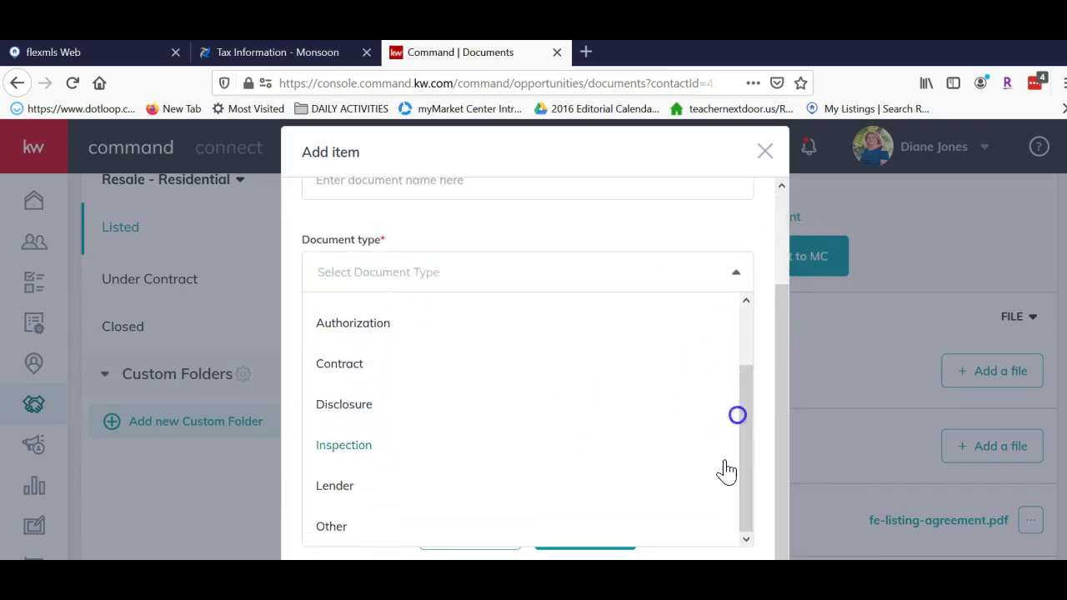
{"action": "left_click", "coordinate": [765, 152]}
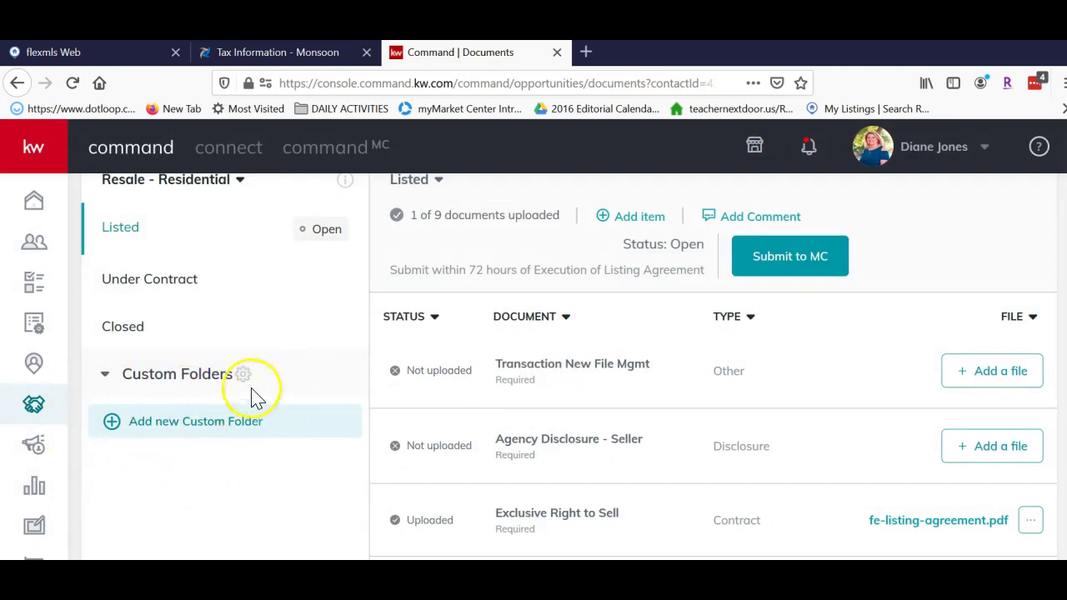
- Create a new custom folder named "Inspection items"
{"action": "left_click", "coordinate": [179, 422]}
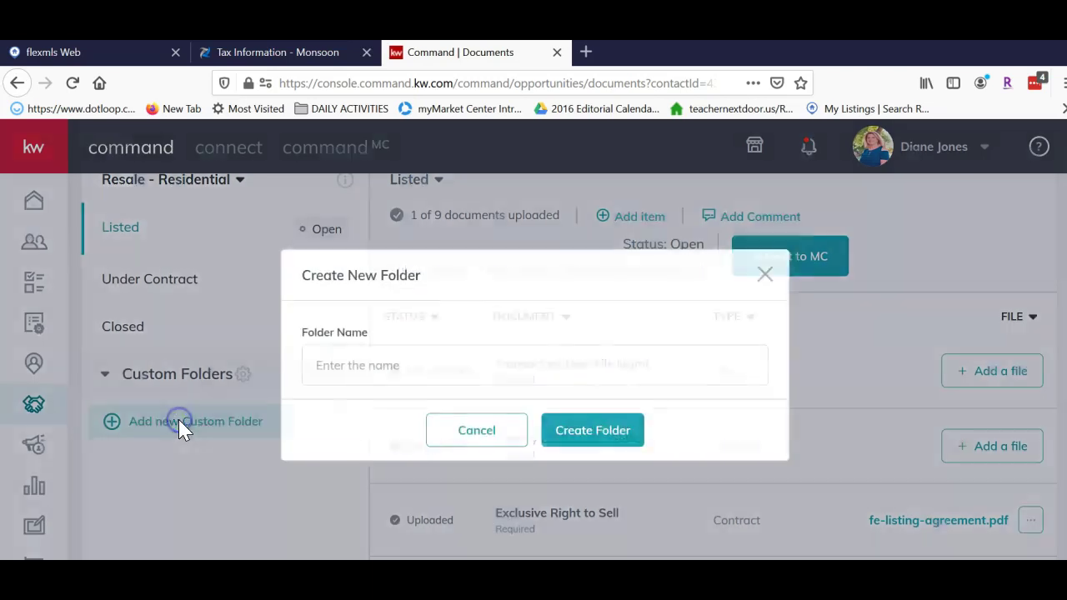
{"action": "left_click", "coordinate": [356, 367]}
{"action": "type", "text": "Misc"}
{"action": "key", "text": "BackSpace"}
{"action": "key", "text": "BackSpace"}
{"action": "key", "text": "BackSpace"}
{"action": "key", "text": "BackSpace"}
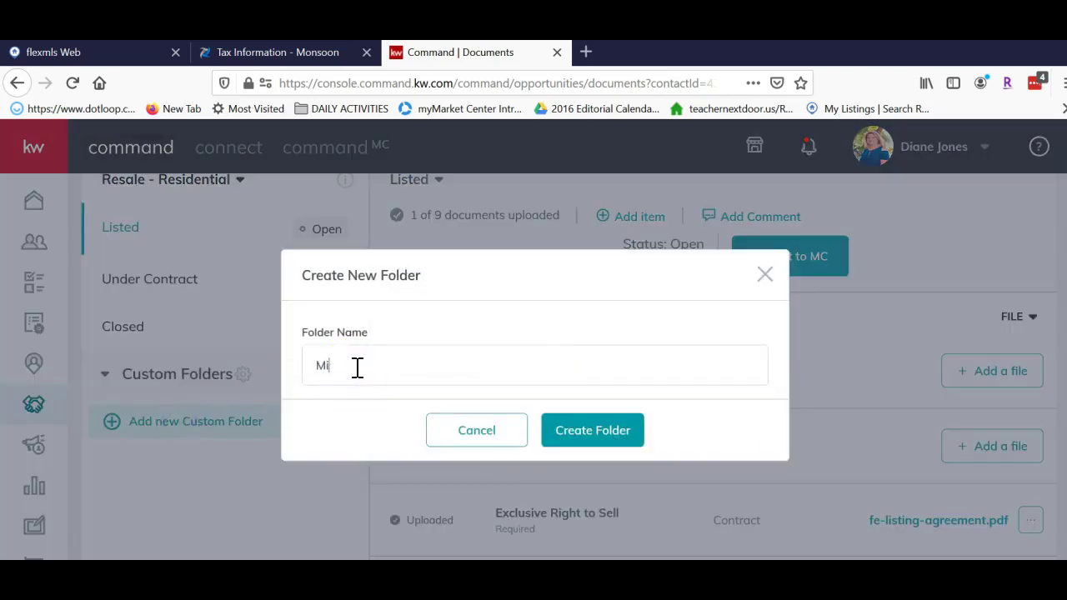
{"action": "type", "text": "Inspection it"}
{"action": "type", "text": "ems"}
{"action": "key", "text": "BackSpace"}
{"action": "type", "text": "ms"}
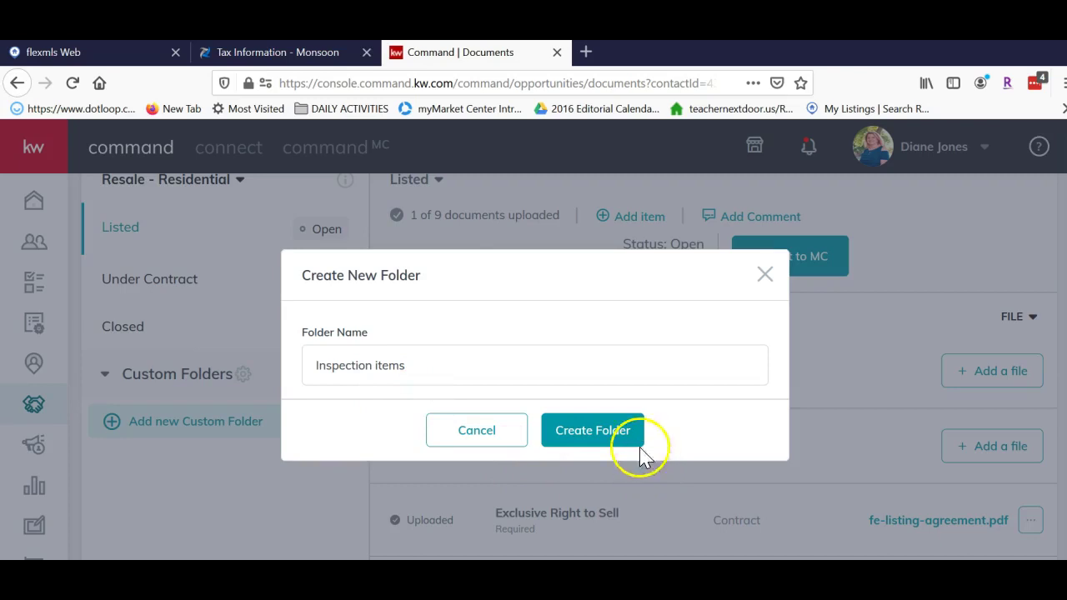
{"action": "left_click", "coordinate": [606, 430]}
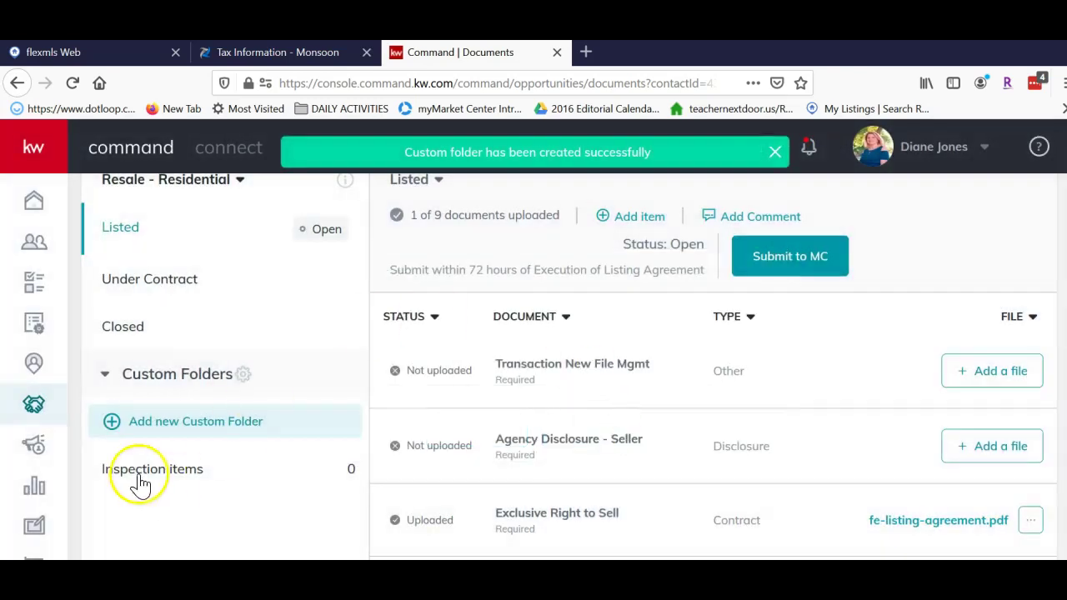
- Open the Inspection items folder and view its form for adding a document, closing the form without adding anything
{"action": "left_click", "coordinate": [137, 473]}
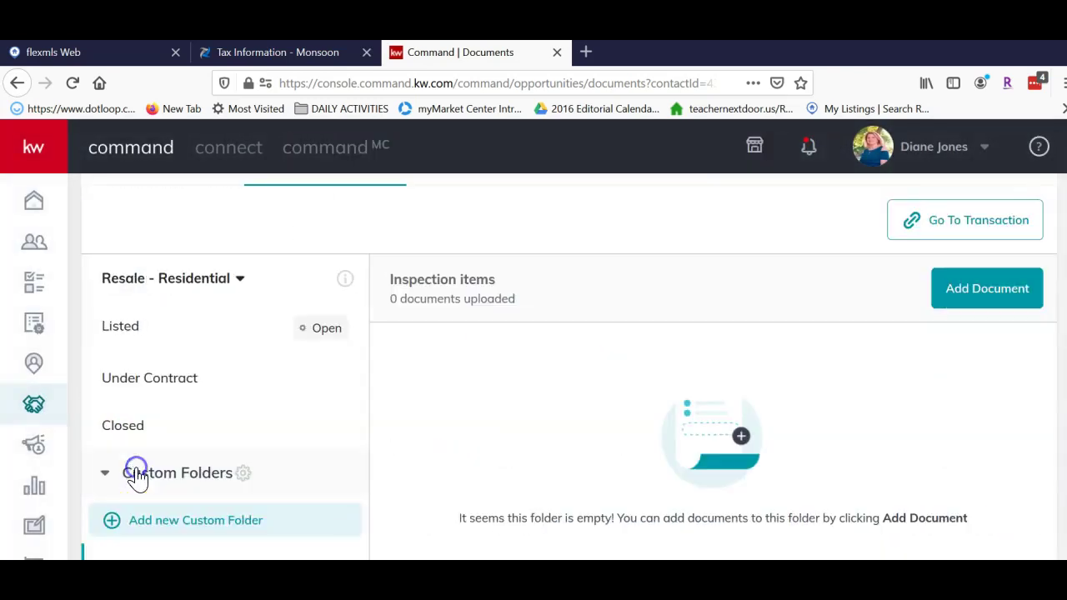
{"action": "left_click", "coordinate": [975, 291]}
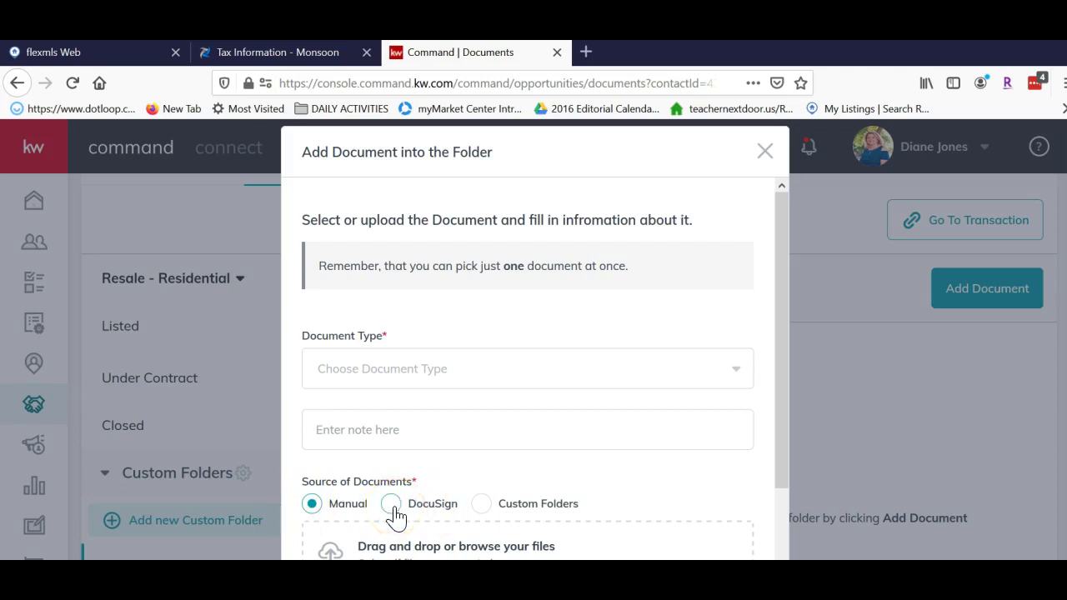
{"action": "left_click", "coordinate": [765, 151]}
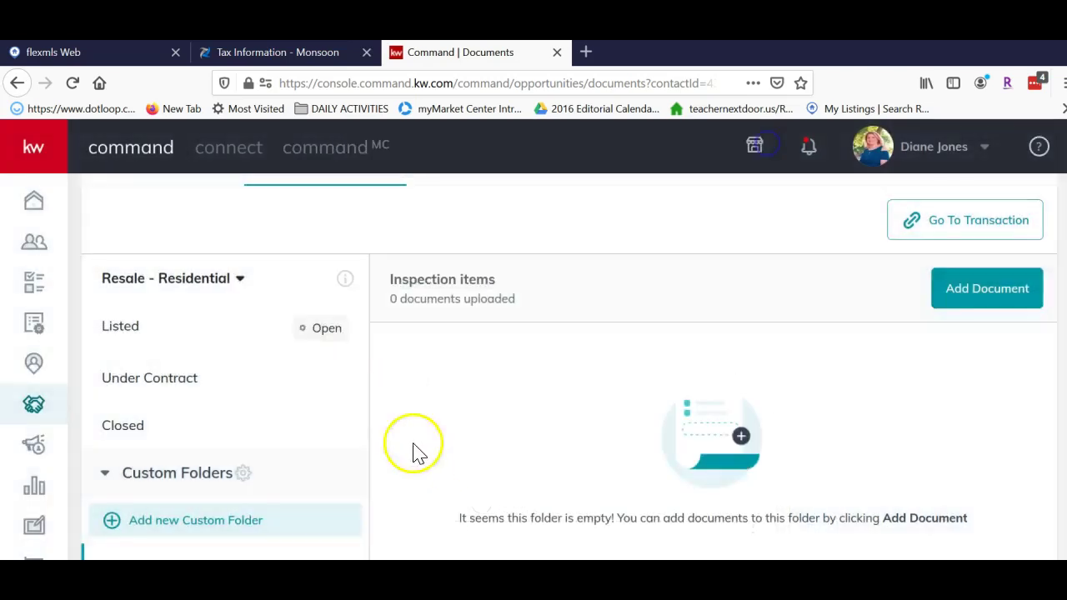
- View the Resale - Residential document checklists for the Listed, Under Contract and Closed stages in turn
{"action": "scroll", "coordinate": [470, 329], "scroll_direction": "up", "scroll_amount": 3}
{"action": "scroll", "coordinate": [503, 371], "scroll_direction": "down", "scroll_amount": 2}
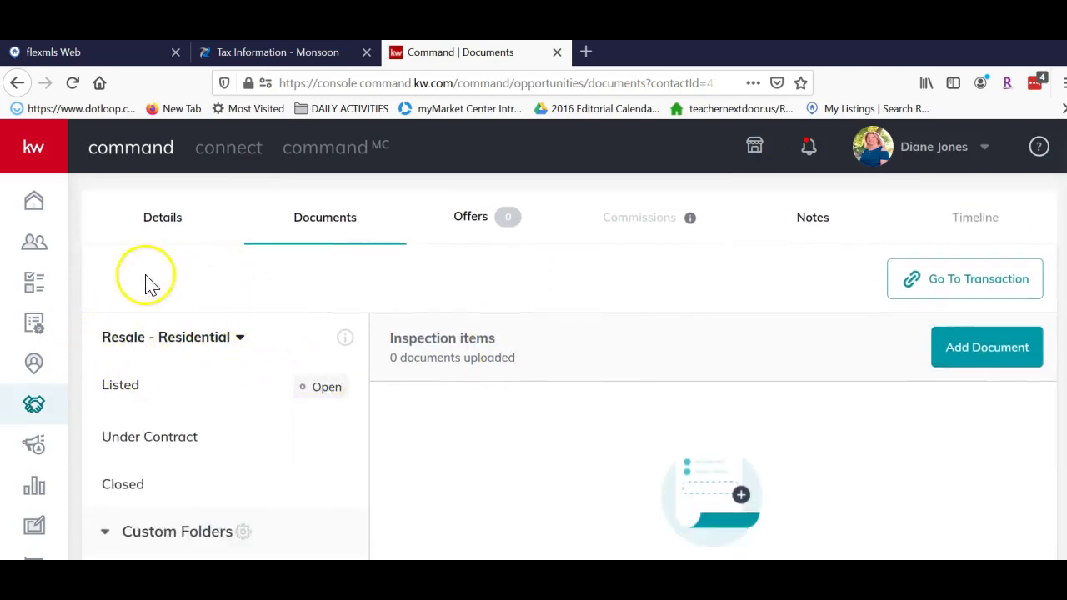
{"action": "left_click", "coordinate": [125, 392]}
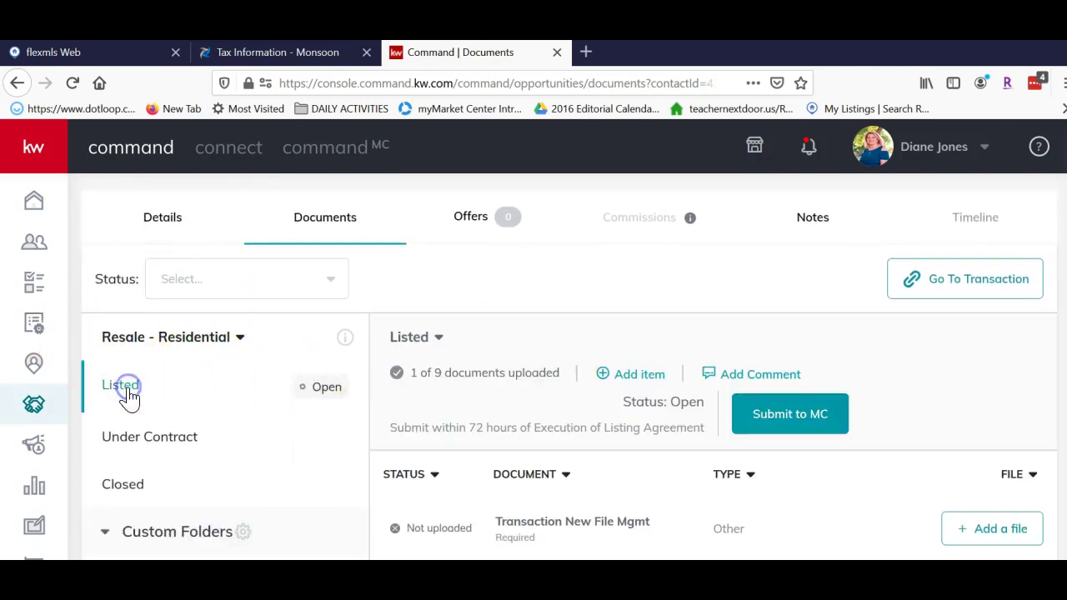
{"action": "left_click", "coordinate": [136, 438]}
{"action": "left_click", "coordinate": [125, 487]}
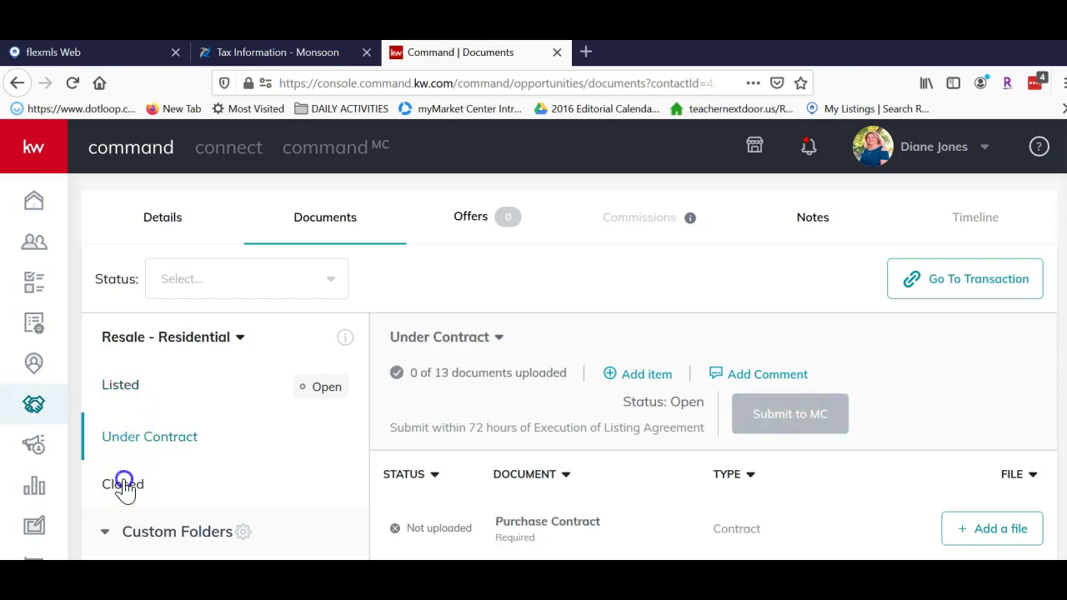
- View the other checklist types available besides Resale - Residential, and close the list without switching type
{"action": "left_click", "coordinate": [241, 344]}
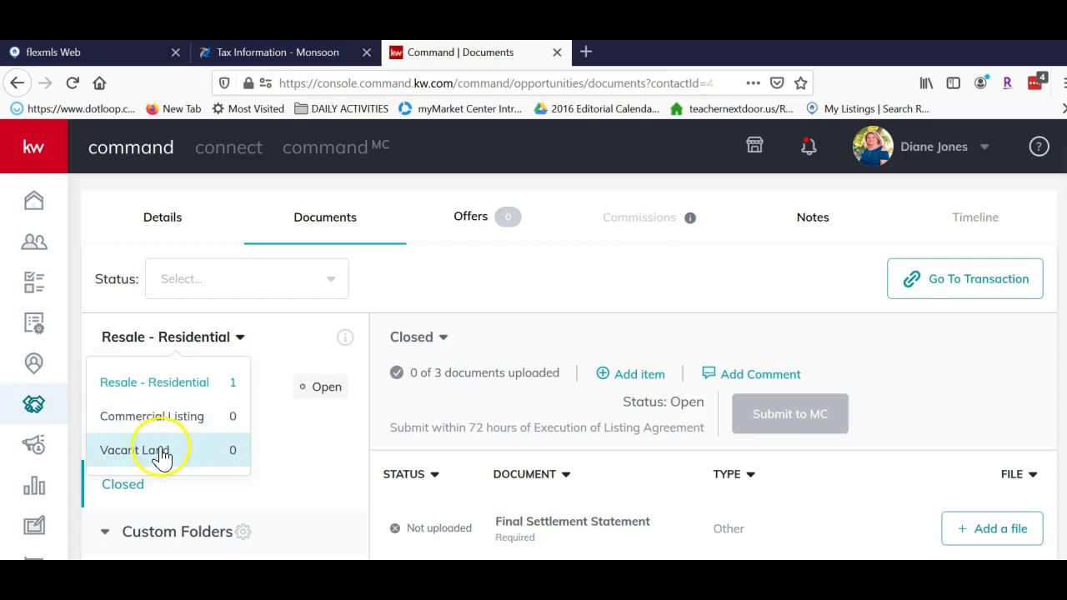
{"action": "left_click", "coordinate": [439, 297]}
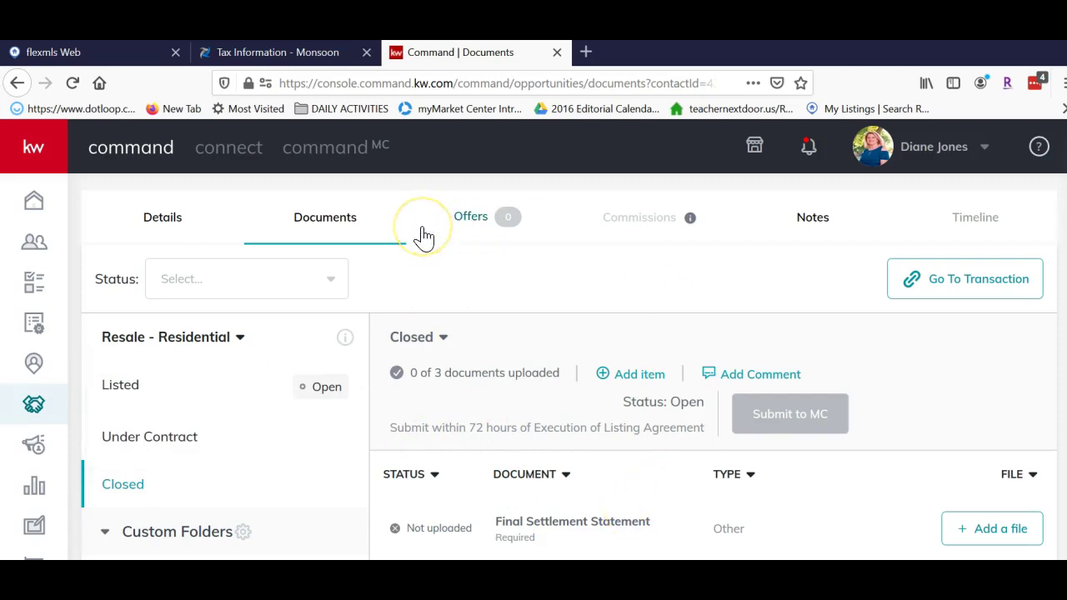
{"action": "left_click", "coordinate": [460, 281]}
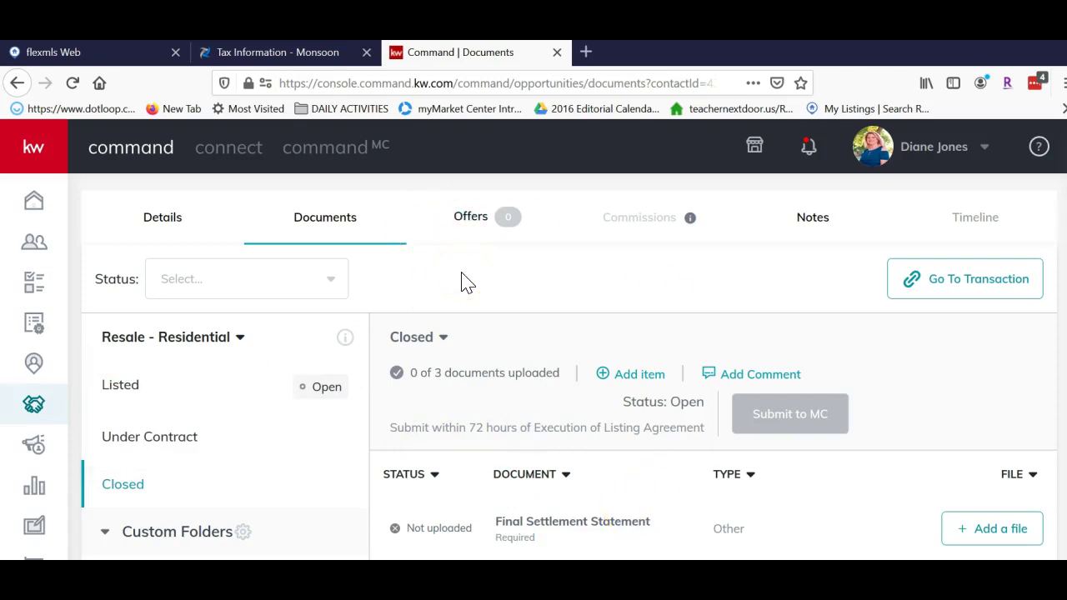